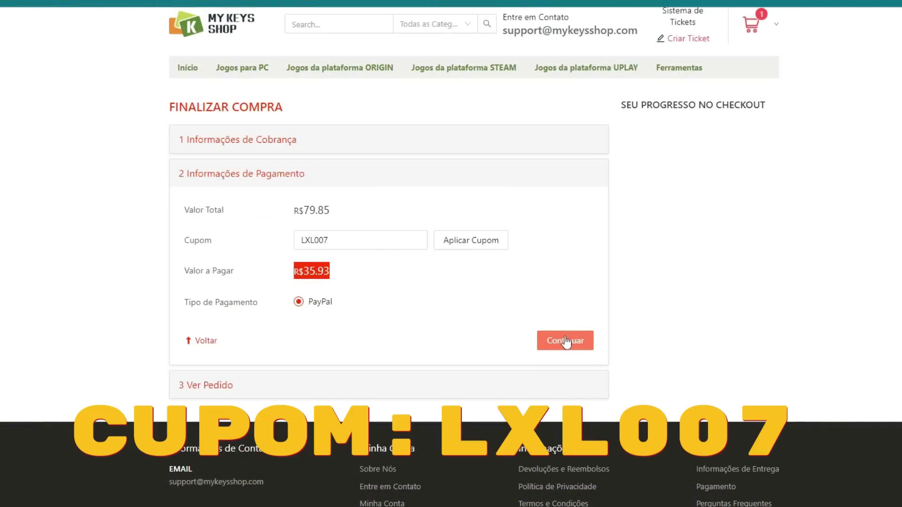
Continue the checkout past the payment information with PayPal as the payment type.
click(567, 341)
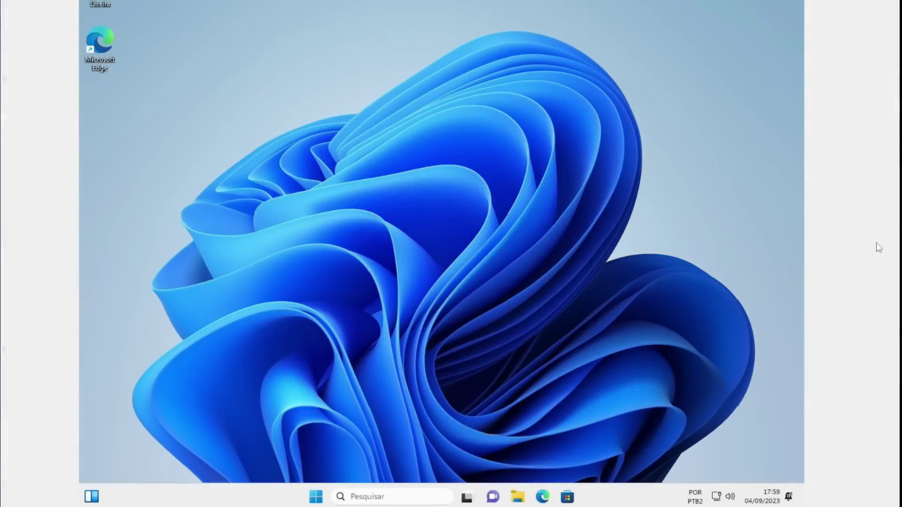
Open the Windows settings on the desktop and bring up the product key entry for activation.
key(super)
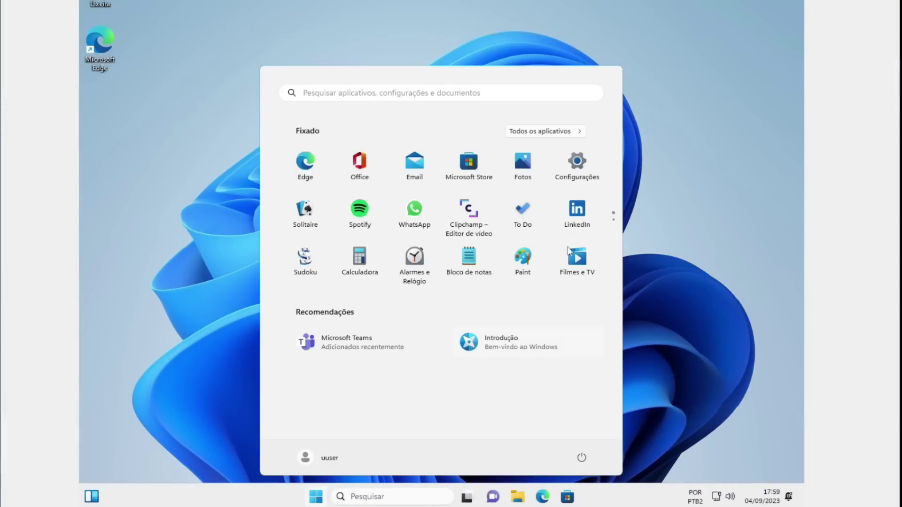
click(578, 168)
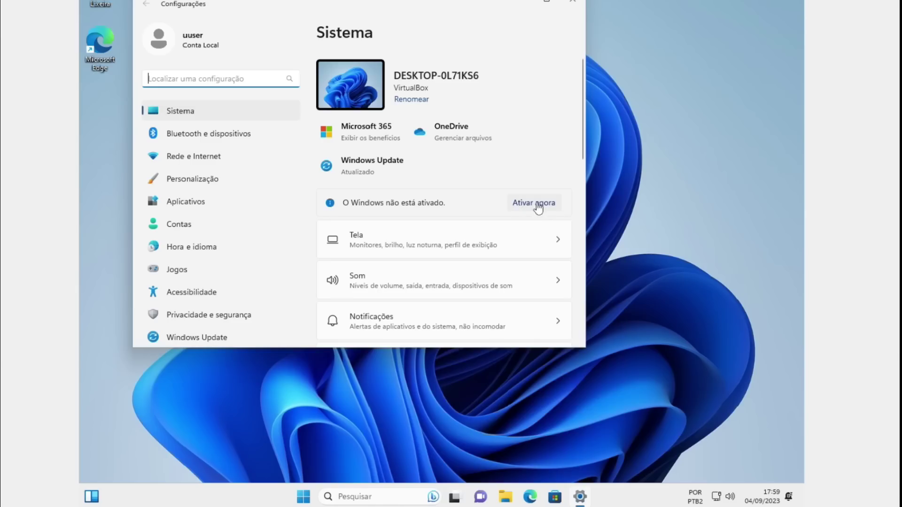
click(543, 207)
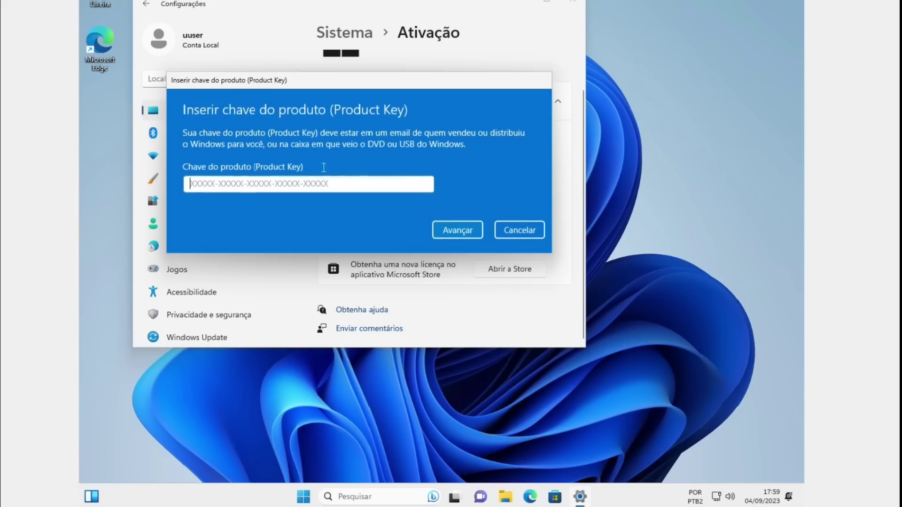
Paste the product key and activate Windows with it.
right_click(249, 185)
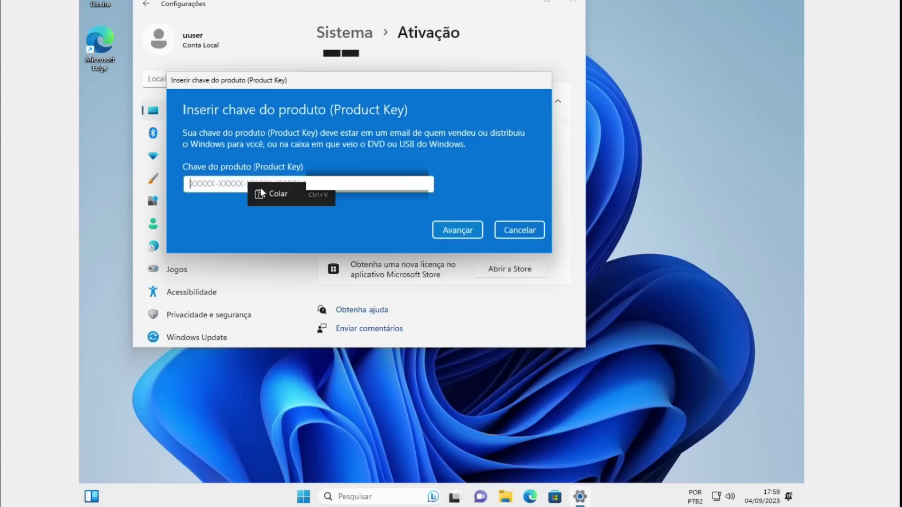
click(258, 195)
click(457, 230)
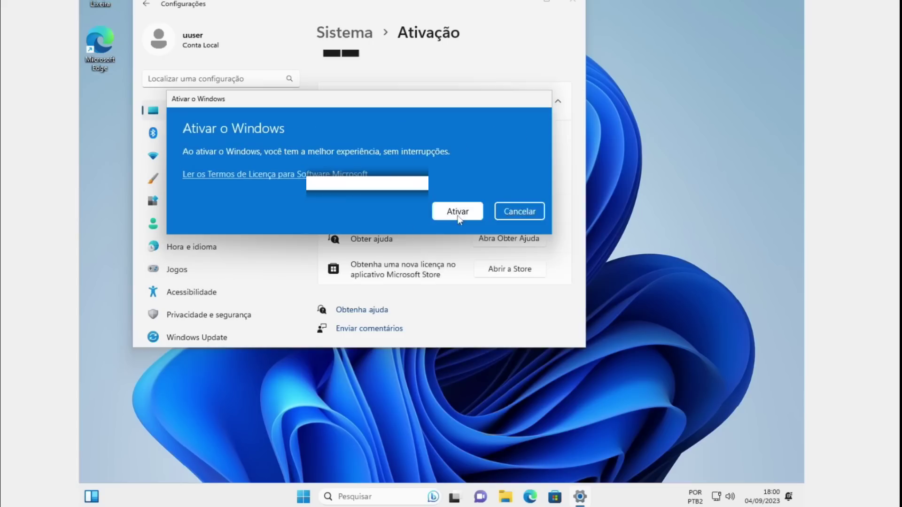
click(452, 210)
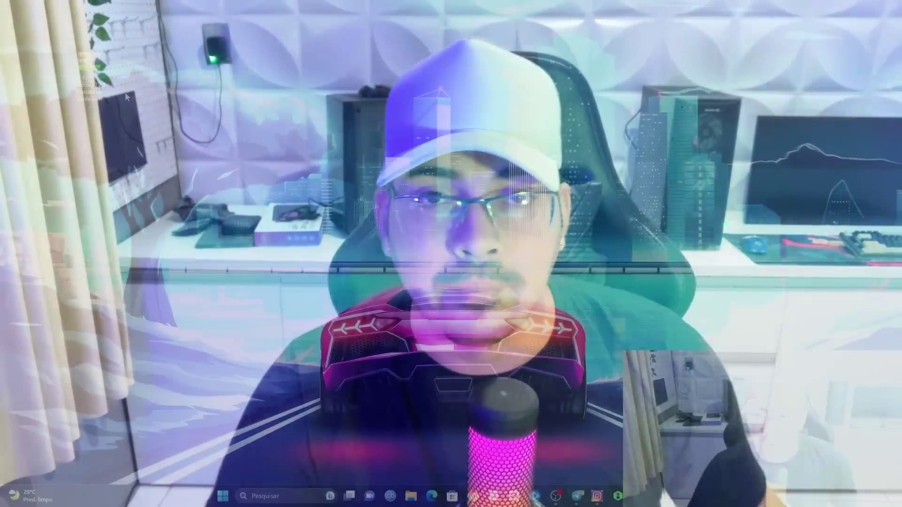
drag(126, 97, 222, 129)
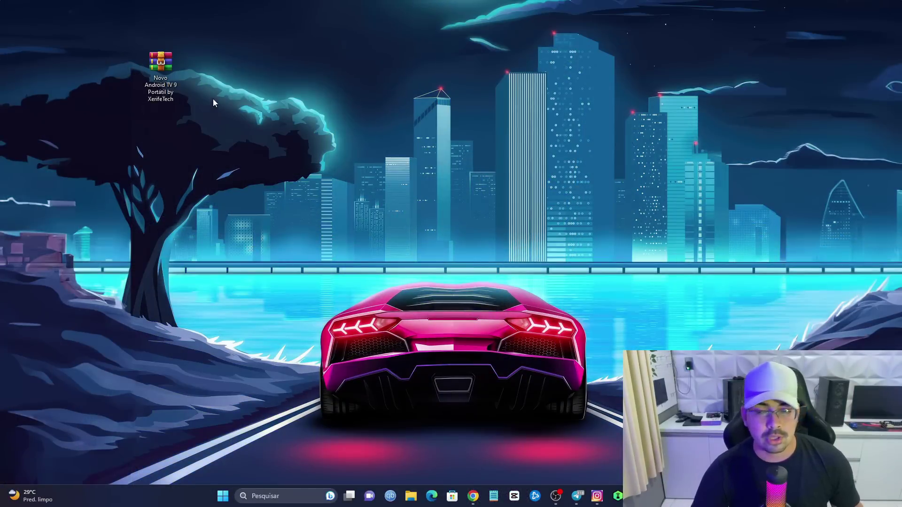
click(167, 70)
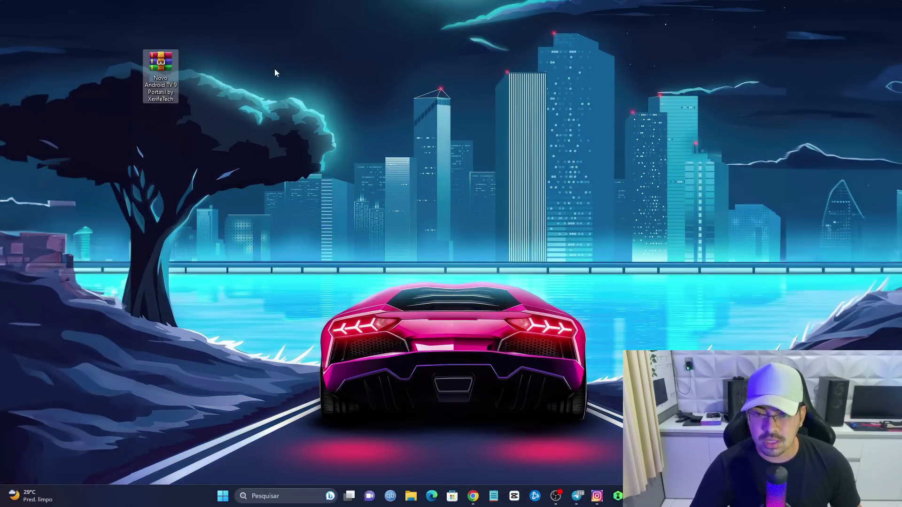
drag(275, 72, 258, 74)
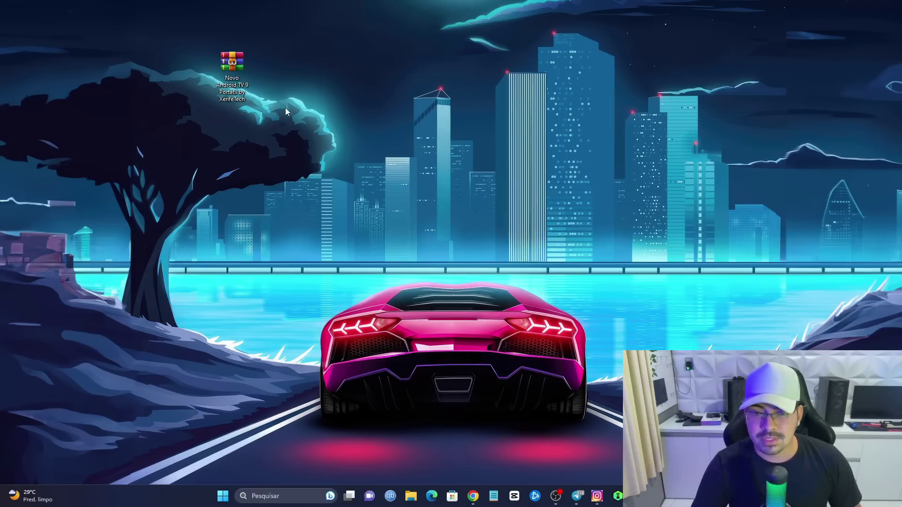
Extract the Novo Android TV 9 Portátil by XerifeTech archive onto the desktop.
drag(232, 64, 160, 64)
right_click(164, 61)
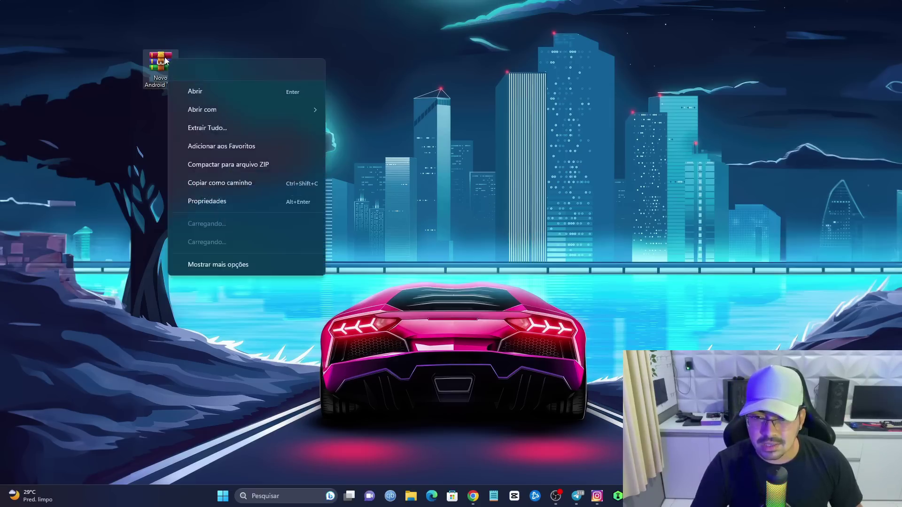
mouse_move(255, 203)
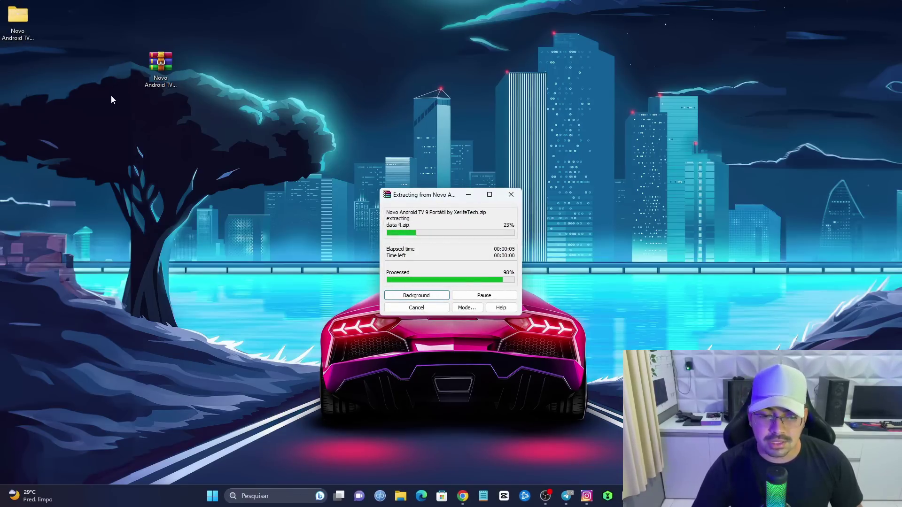
Place the extracted Novo Android TV 9 Portátil folder beside the archive on the desktop and open it.
drag(29, 28, 238, 81)
double_click(239, 74)
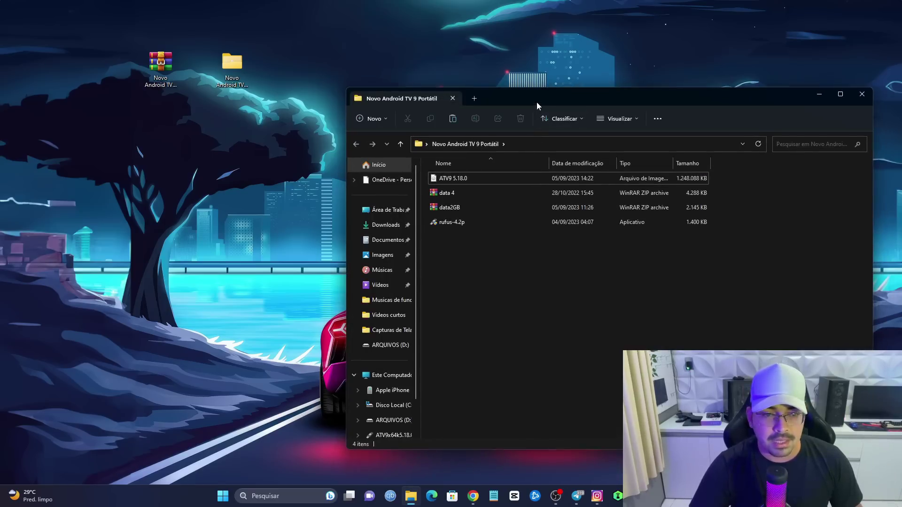
drag(537, 102, 308, 107)
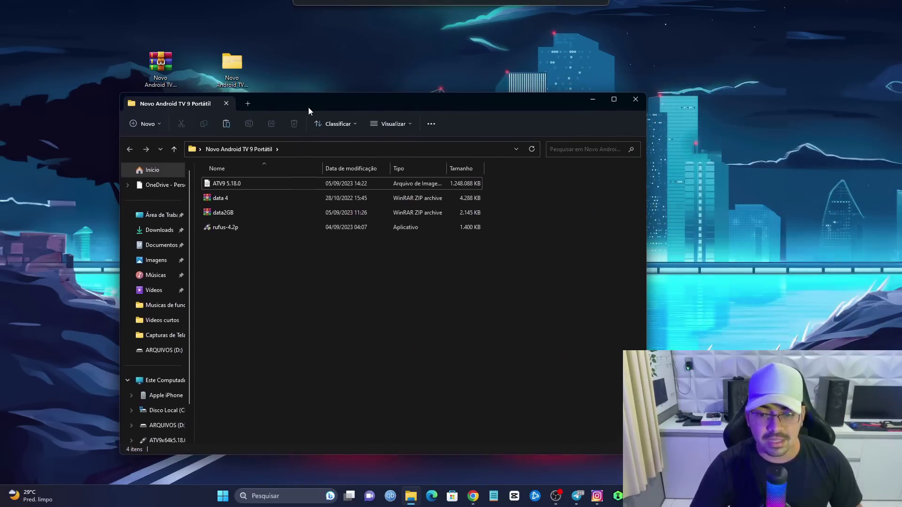
click(227, 183)
click(224, 198)
click(223, 209)
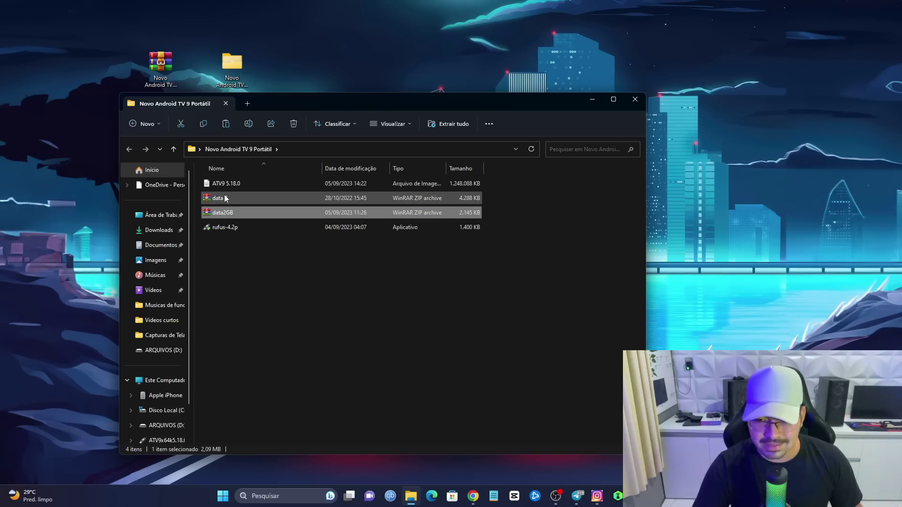
click(225, 202)
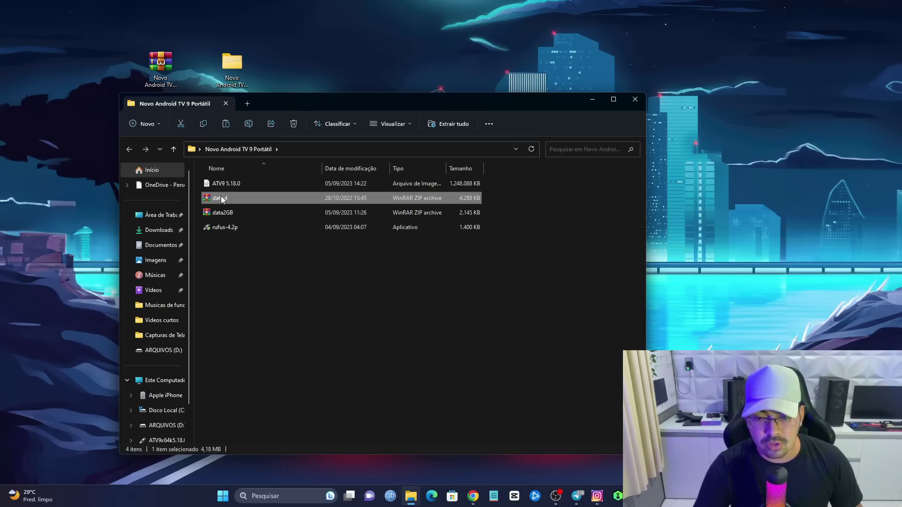
click(263, 301)
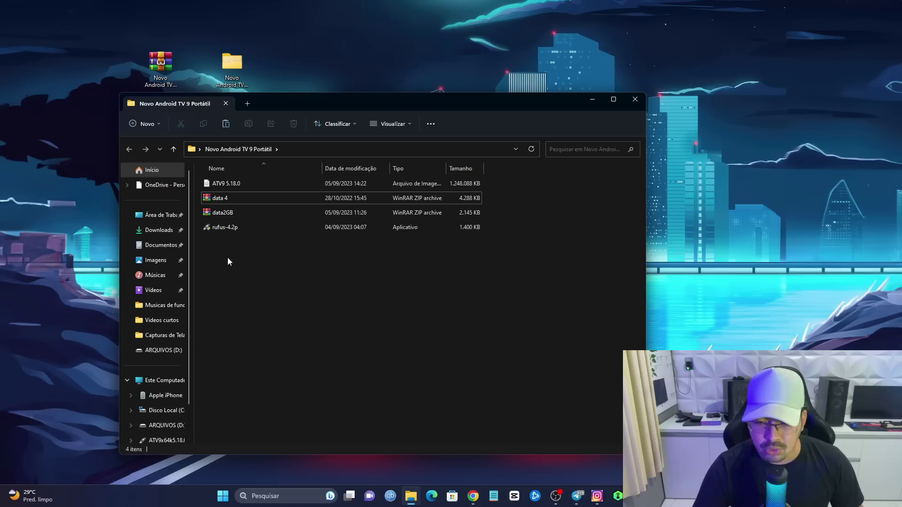
Launch rufus-4.2p from the extracted folder and load the ATV9 5.18.0 ISO as the boot image.
double_click(230, 228)
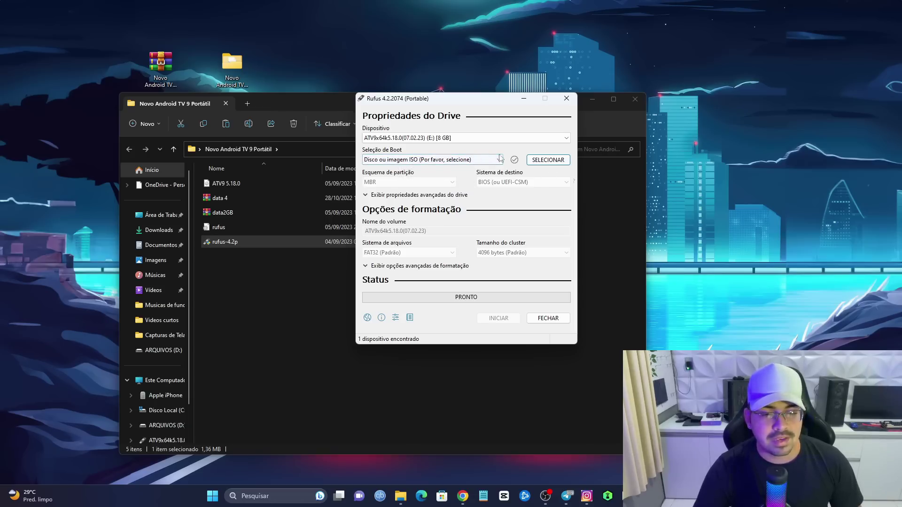
click(547, 161)
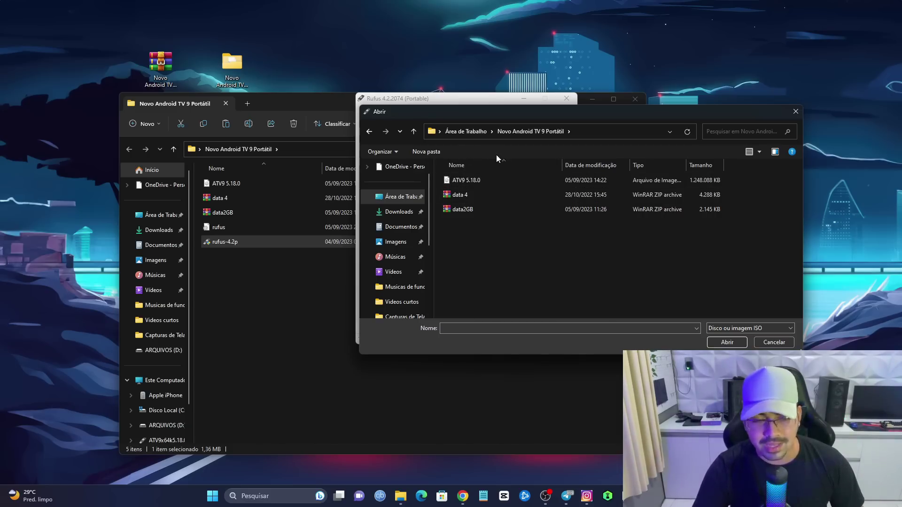
click(479, 182)
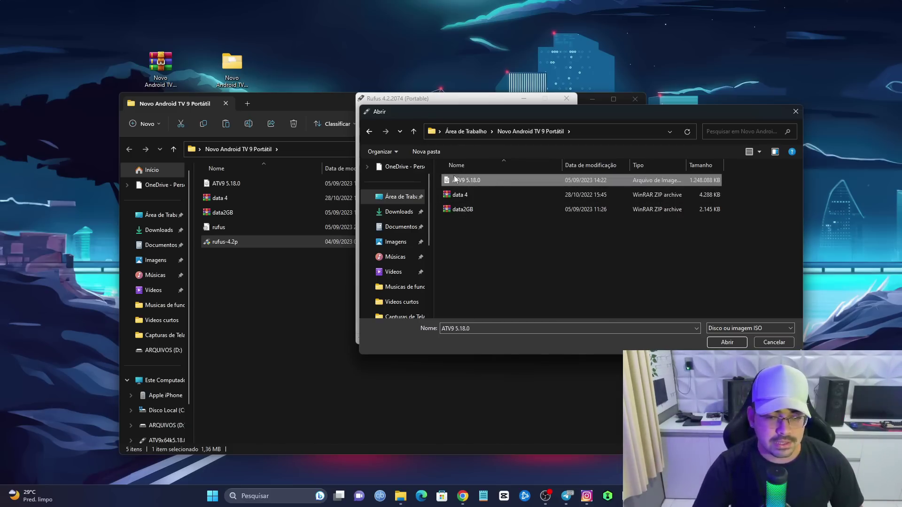
click(727, 343)
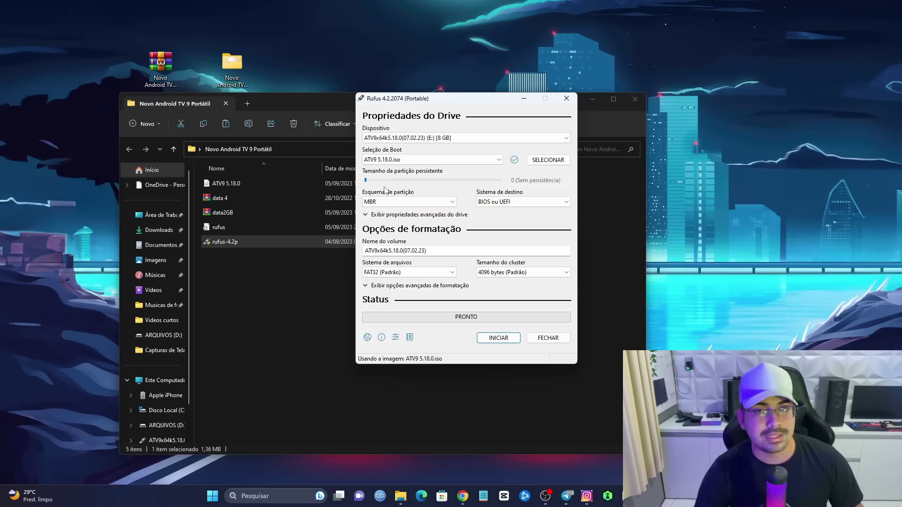
Set the volume name of the USB drive to Android TV.
drag(433, 250, 337, 249)
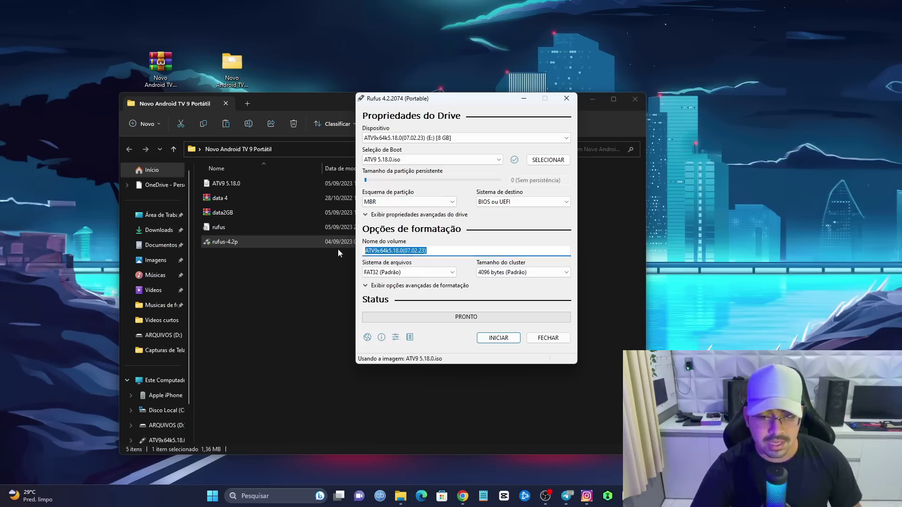
key(BackSpace)
text(A)
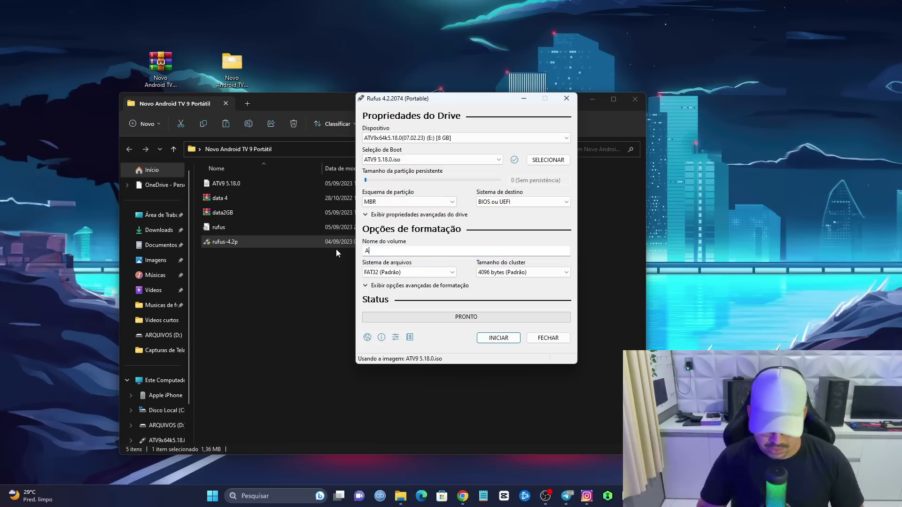
text(ndroid TB)
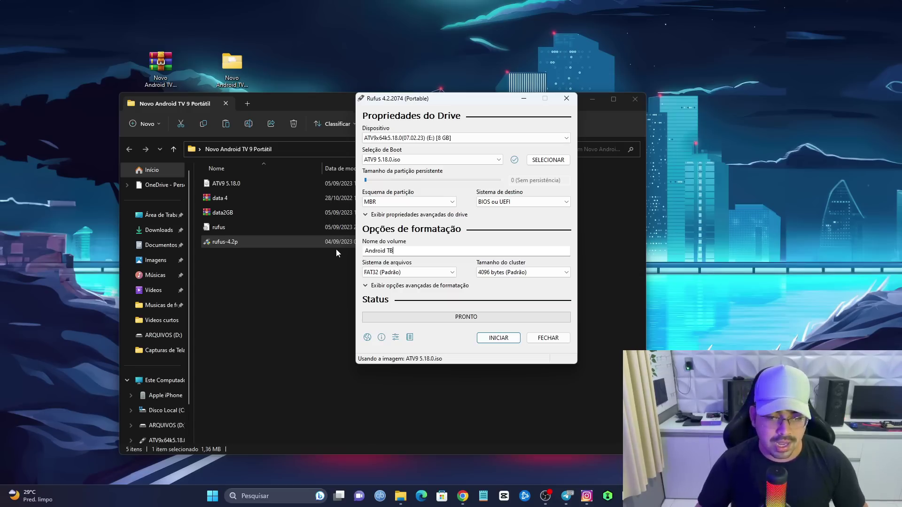
key(BackSpace)
text(V)
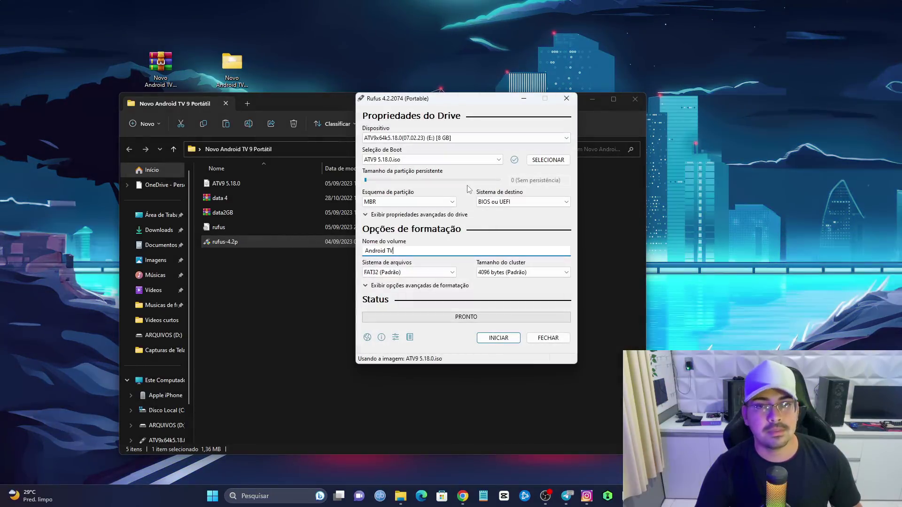
Write the ATV9 5.18.0 image to the 8 GB USB drive, accepting the Syslinux file download, and close Rufus once it is ready.
click(496, 341)
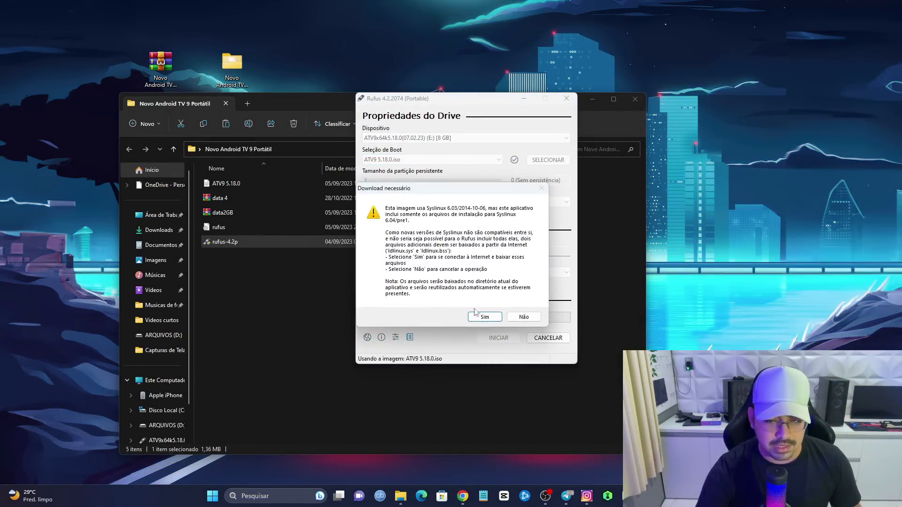
click(482, 318)
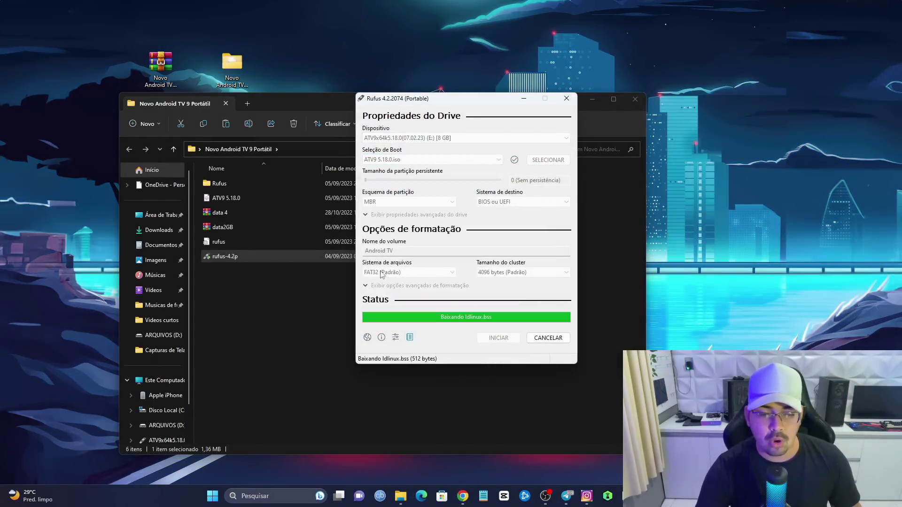
click(486, 285)
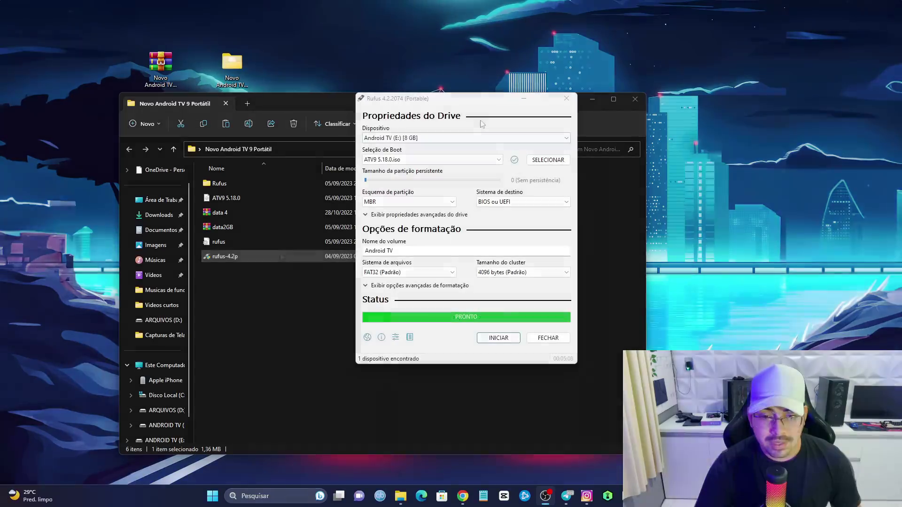
click(442, 101)
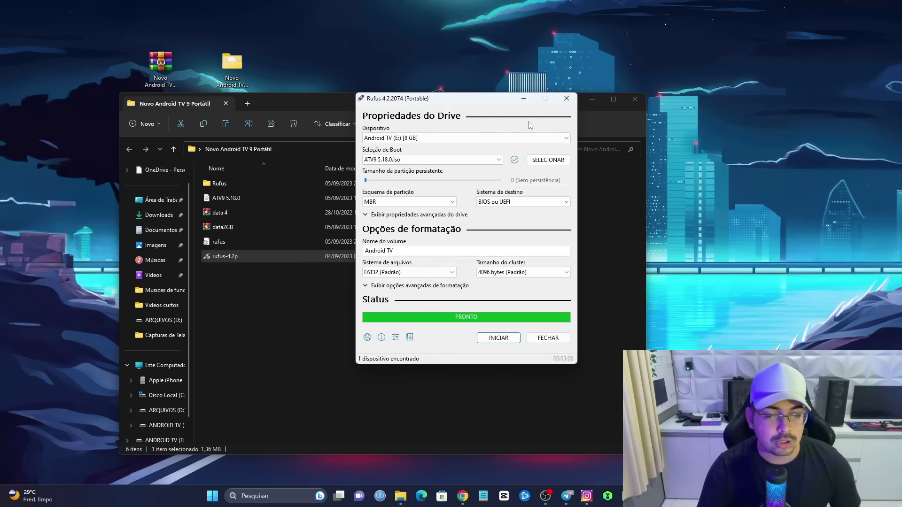
click(566, 98)
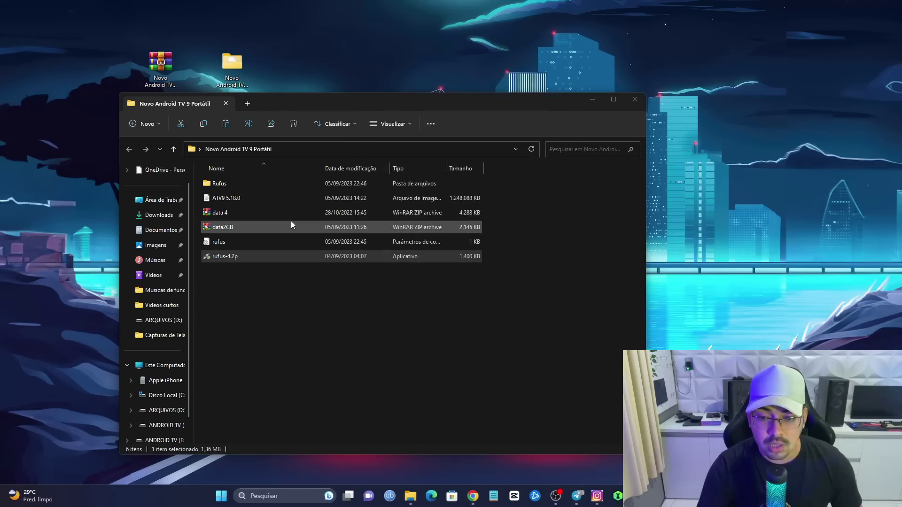
click(228, 228)
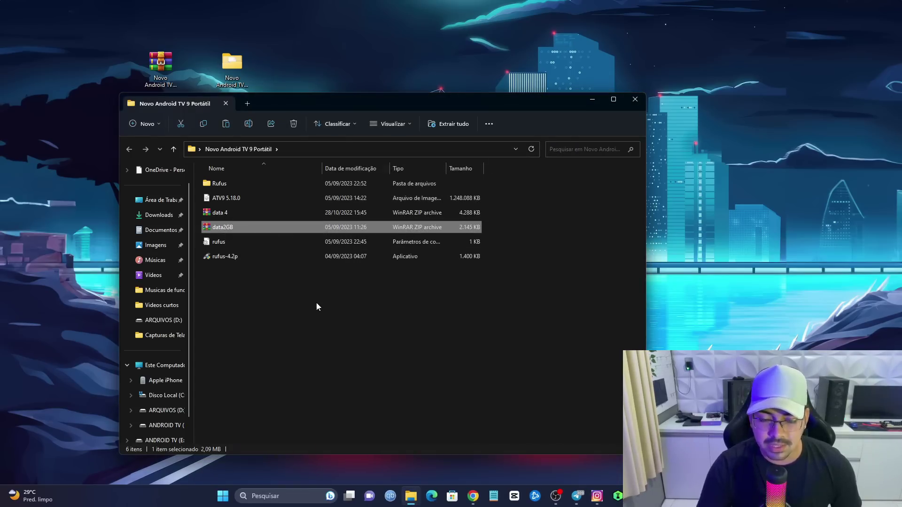
click(282, 300)
click(261, 227)
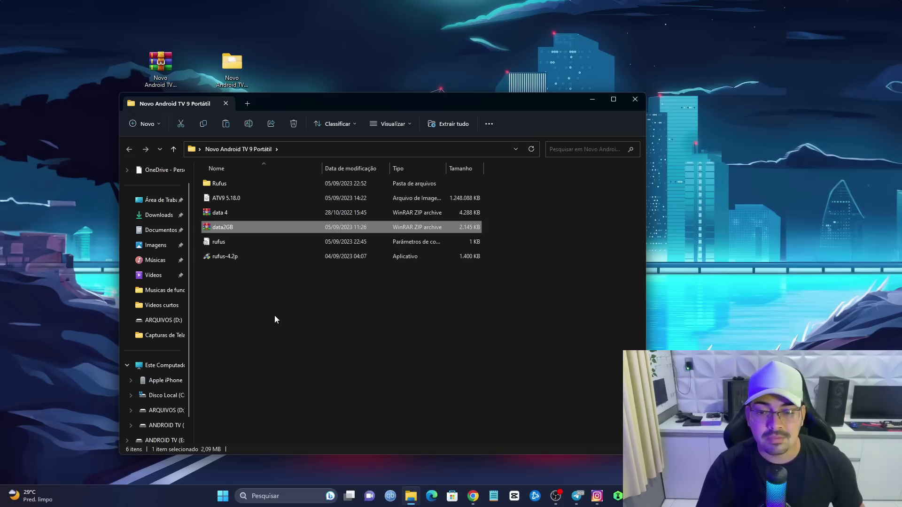
ctrl+click(224, 223)
Copy the data 4 archive from the Novo Android TV 9 Portátil folder.
click(225, 218)
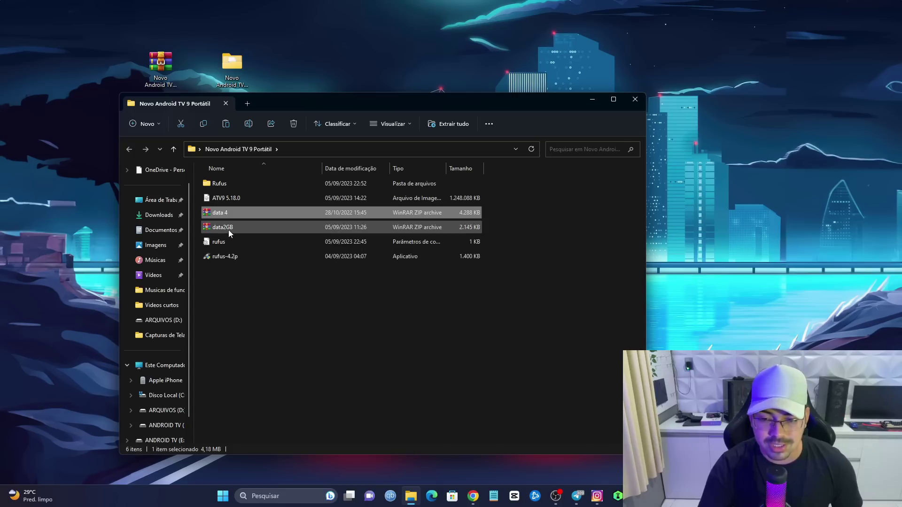
right_click(216, 213)
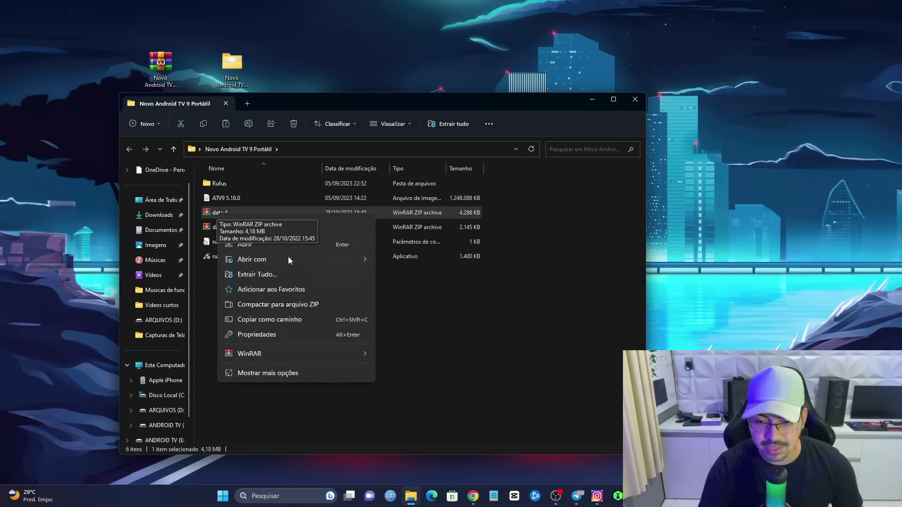
click(248, 225)
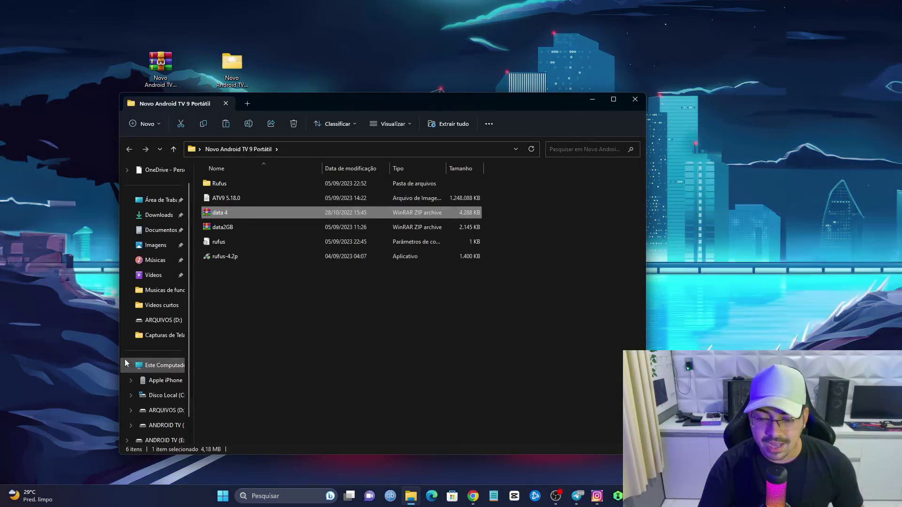
Paste the copied data 4 archive into the root of the ANDROID TV (E:) drive.
click(126, 364)
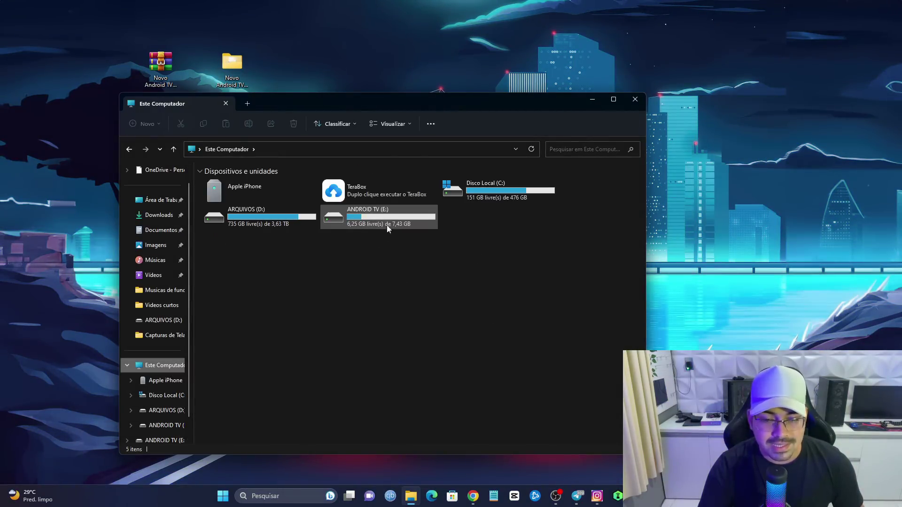
double_click(373, 228)
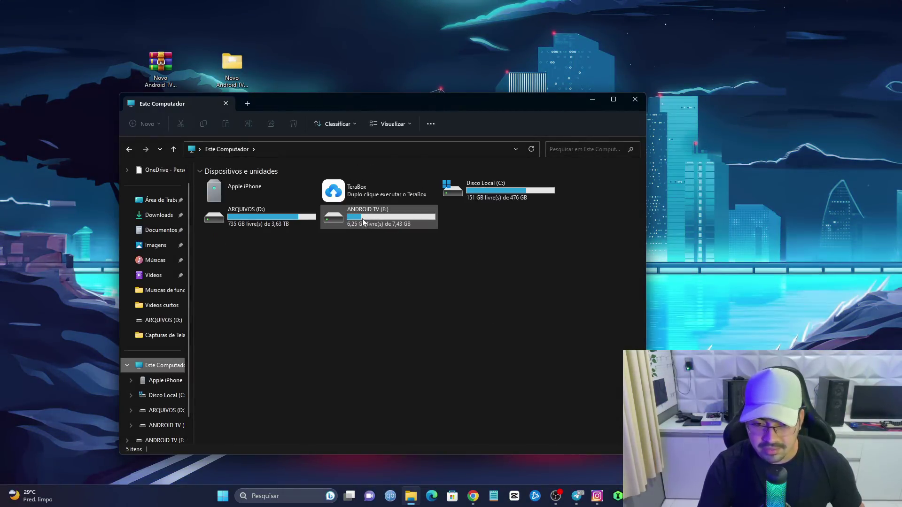
right_click(263, 396)
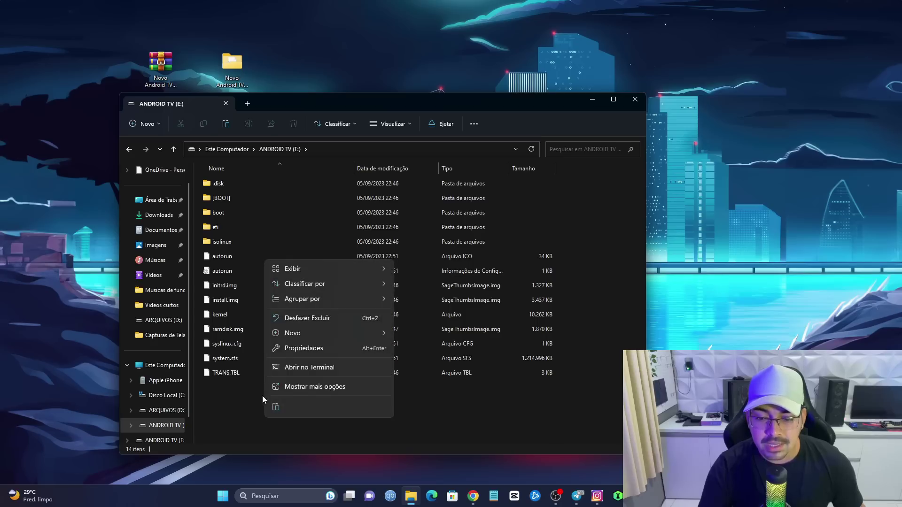
click(275, 408)
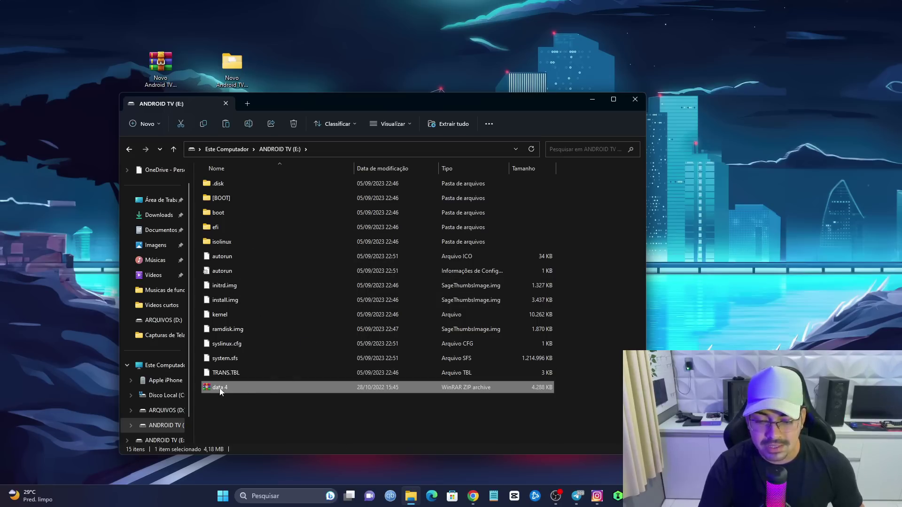
Extract the data 4 archive with WinRAR directly into the root of the ANDROID TV (E:) drive, and close the drive's window once extraction finishes.
right_click(221, 391)
mouse_move(307, 360)
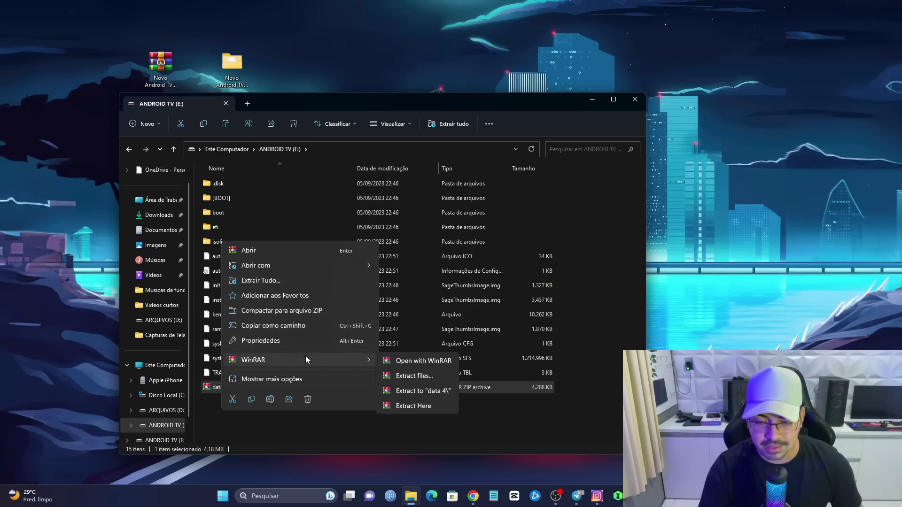
click(418, 407)
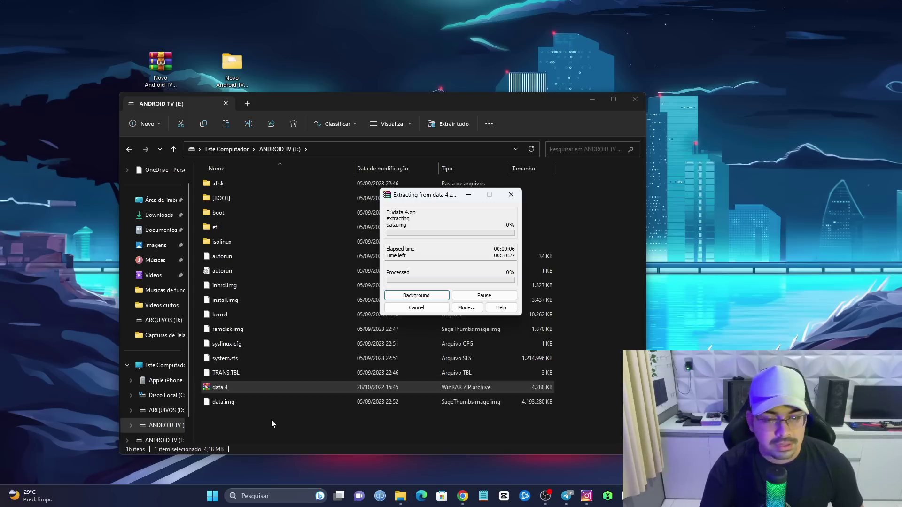
click(218, 416)
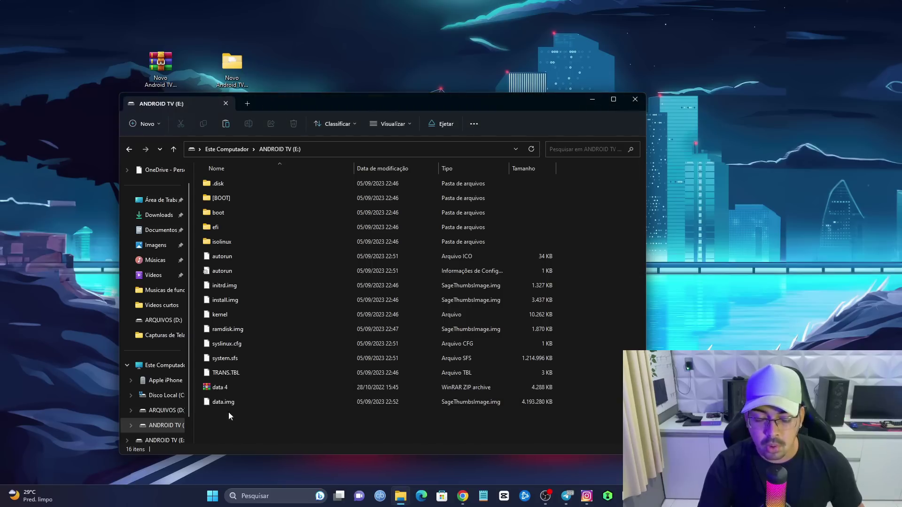
key(alt+Tab)
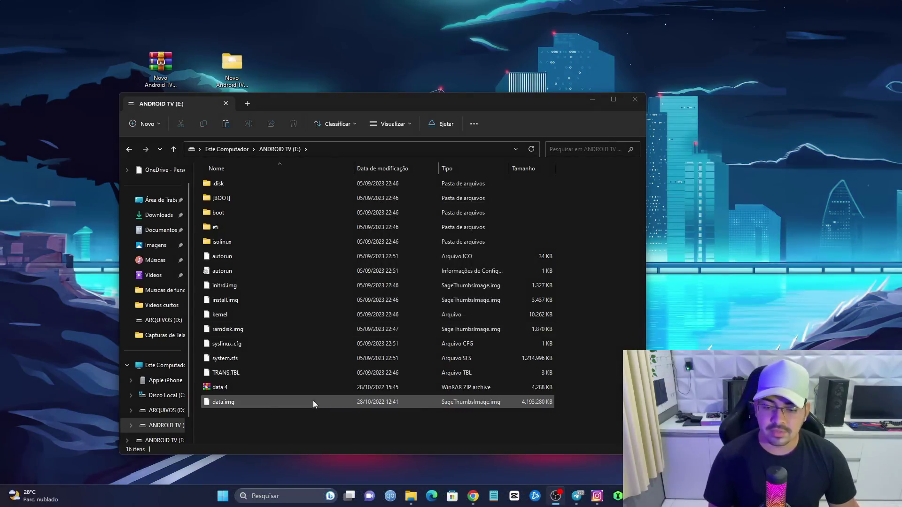
click(228, 417)
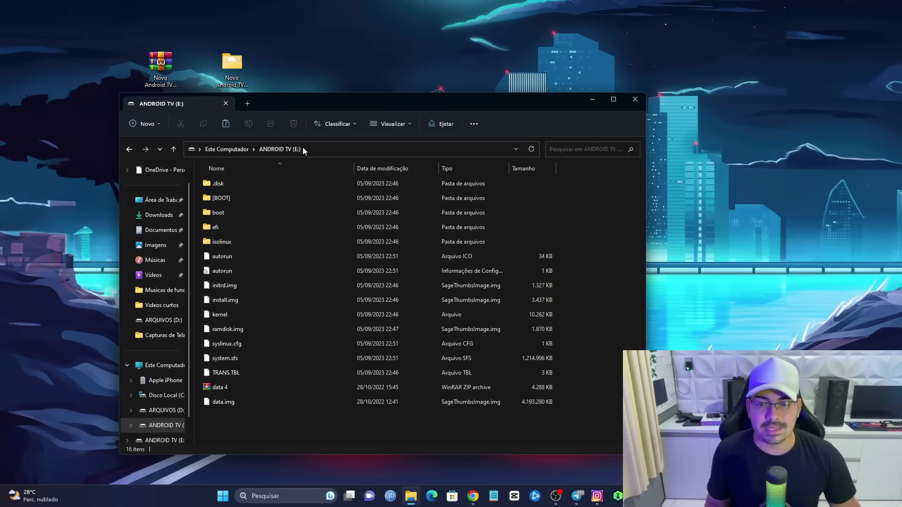
click(634, 100)
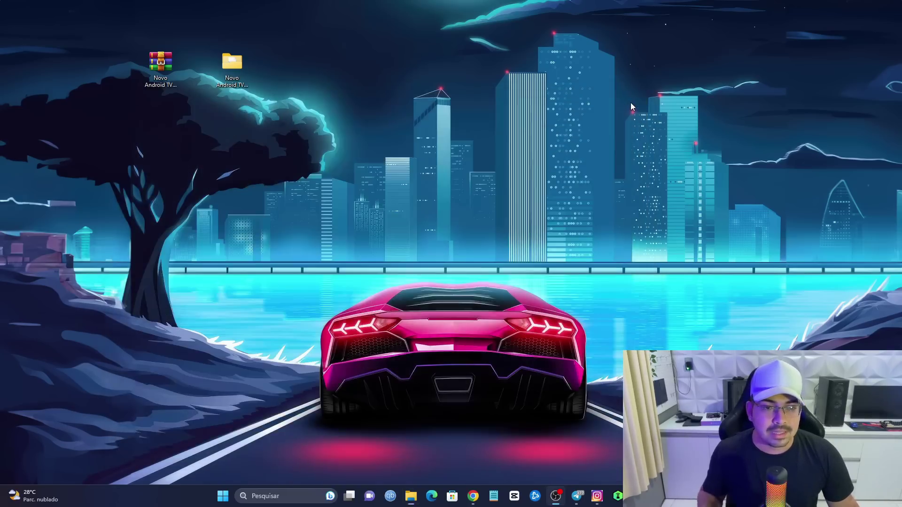